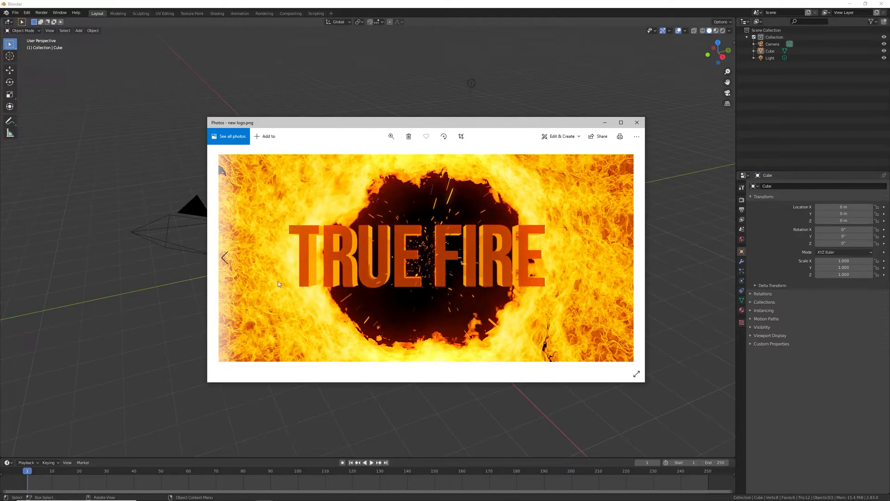
Minimize the logo image, view the flame thrower Preview.gif, and close it to return to the empty Blender scene
{"action": "left_click", "coordinate": [605, 123]}
{"action": "mouse_move", "coordinate": [256, 498]}
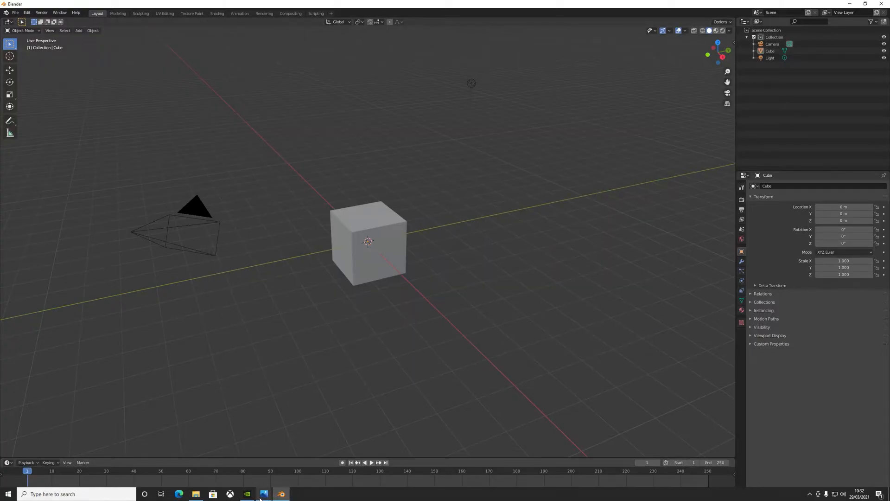
{"action": "left_click", "coordinate": [229, 446]}
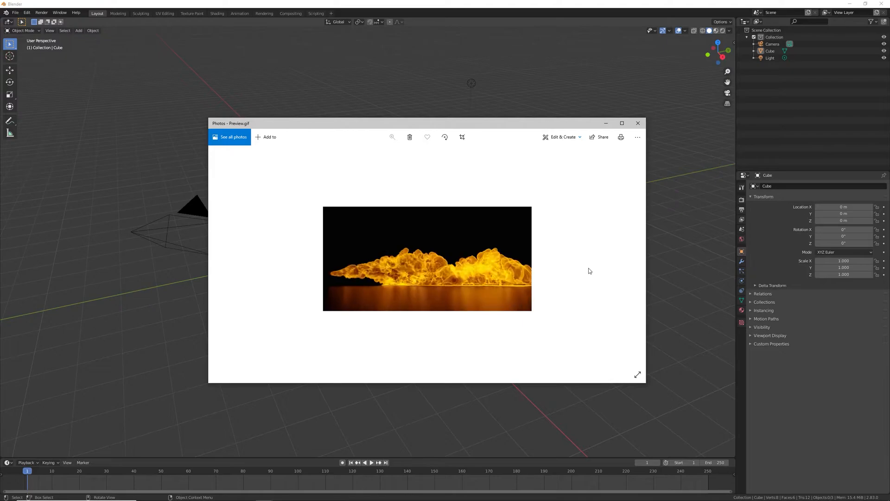
{"action": "left_click", "coordinate": [637, 123]}
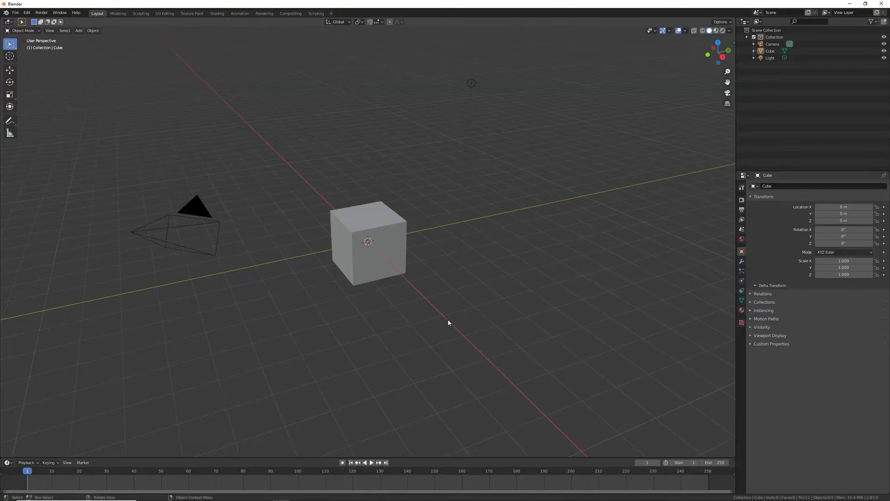
Delete all default objects from the scene and set the render engine to Cycles on GPU Compute
{"action": "key", "text": "a"}
{"action": "key", "text": "Delete"}
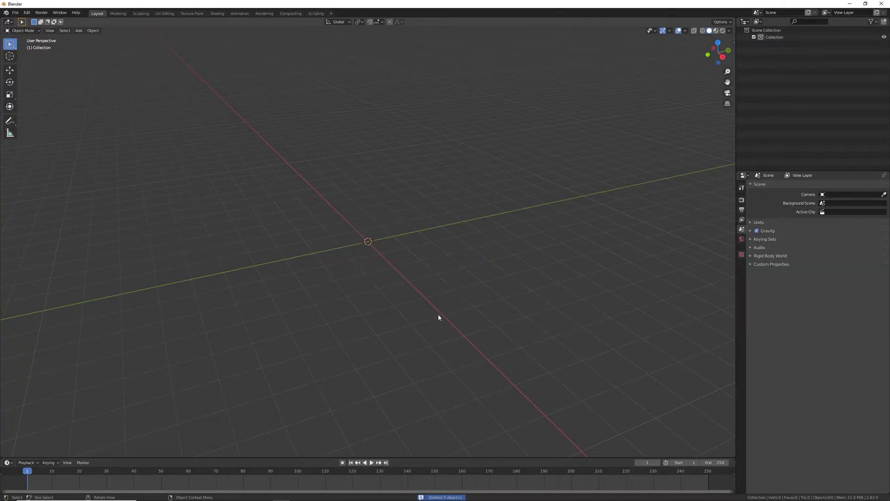
{"action": "left_click", "coordinate": [843, 186]}
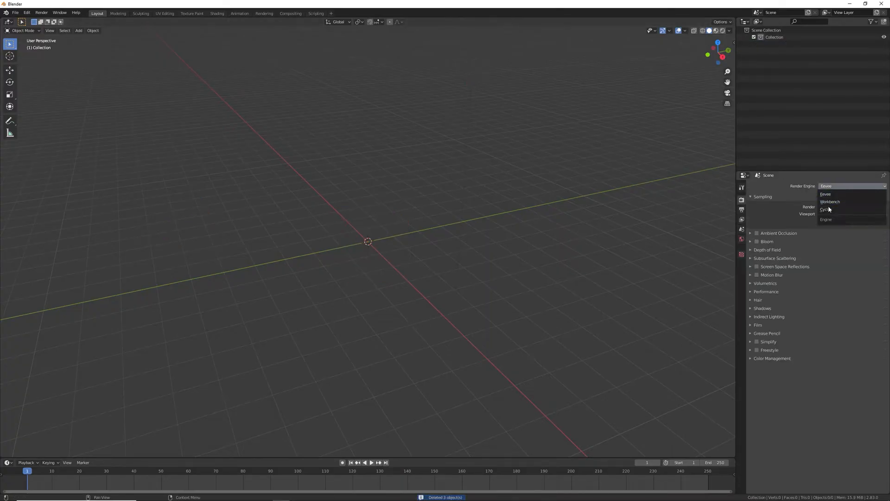
{"action": "left_click", "coordinate": [828, 206]}
{"action": "left_click", "coordinate": [829, 203]}
{"action": "left_click", "coordinate": [830, 220]}
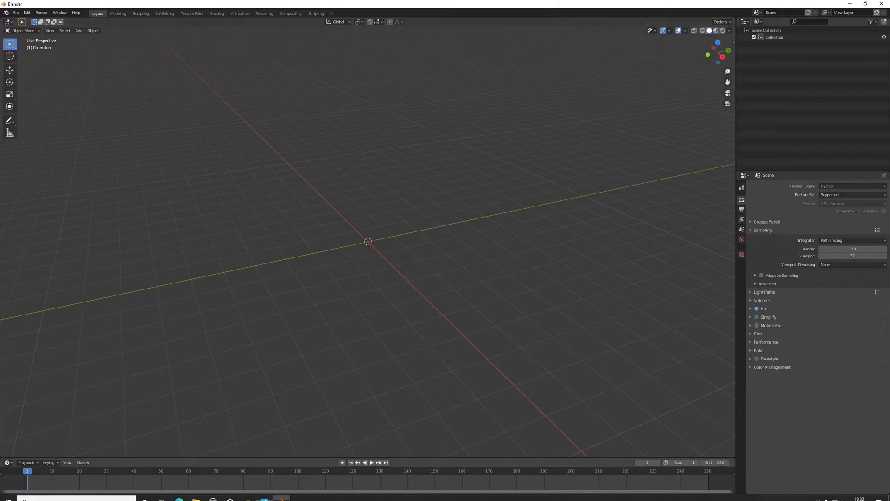
Switch to File Explorer and open the Flame Thrower folder inside Fire Pack, keeping the 3D viewport accessible beside it
{"action": "mouse_move", "coordinate": [203, 497]}
{"action": "left_click", "coordinate": [203, 495]}
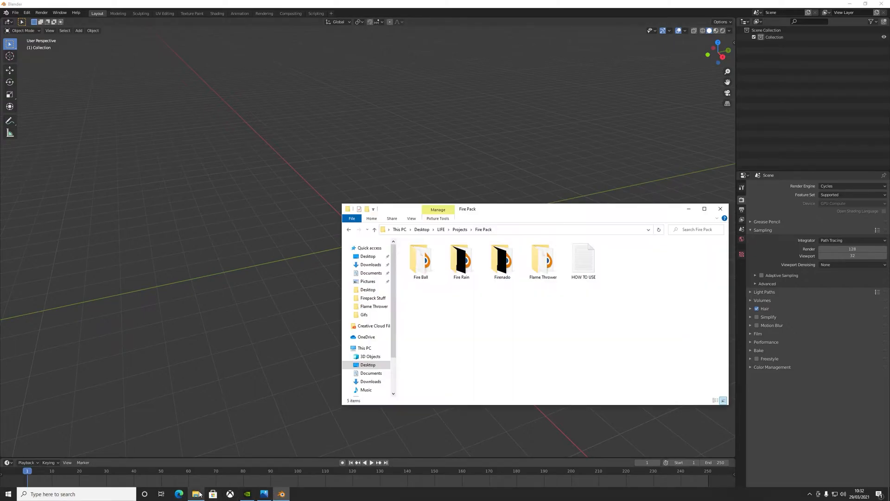
{"action": "left_click_drag", "start_coordinate": [490, 212], "coordinate": [563, 175]}
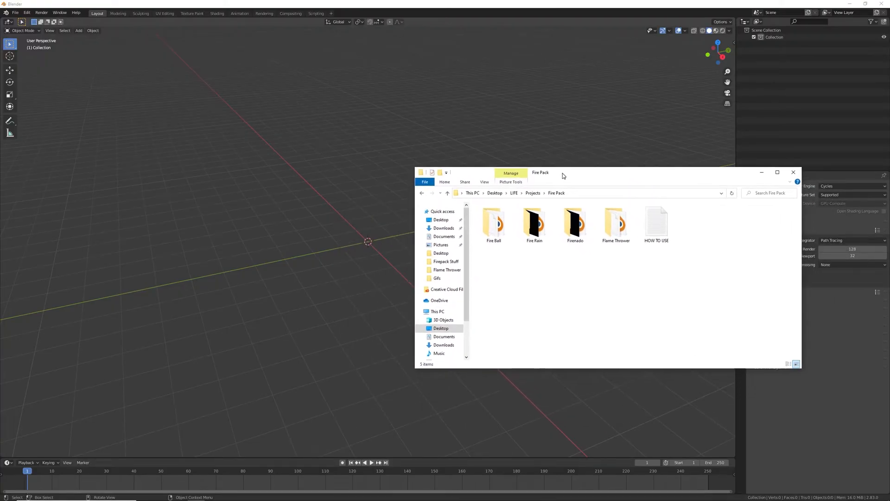
{"action": "double_click", "coordinate": [621, 226]}
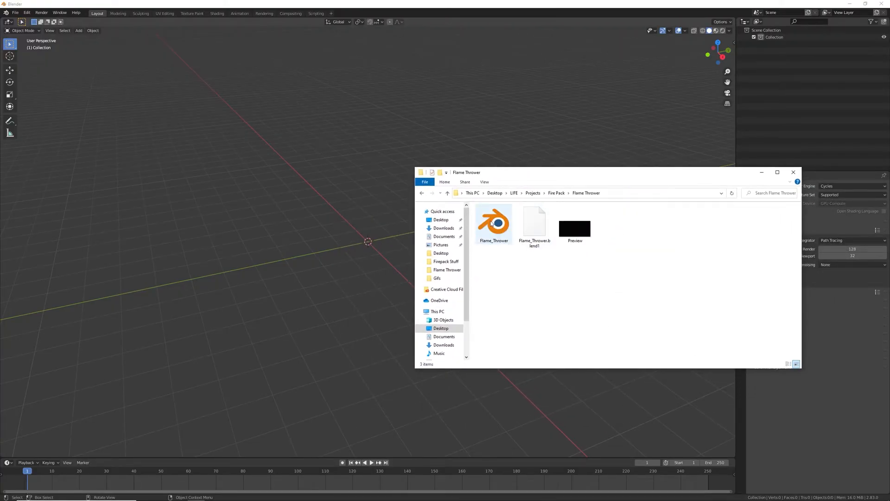
Append the Fire collection from Flame_Thrower.blend into the current scene
{"action": "left_click", "coordinate": [492, 223]}
{"action": "left_click_drag", "start_coordinate": [492, 225], "coordinate": [342, 273]}
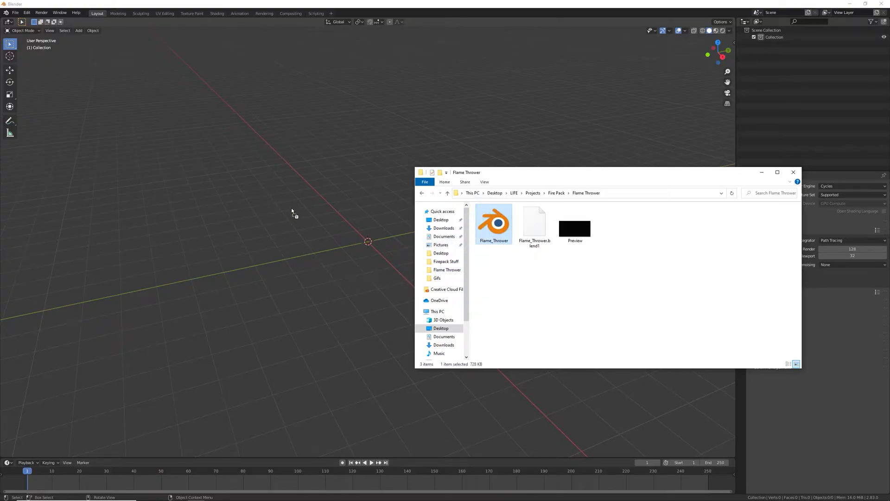
{"action": "left_click_drag", "start_coordinate": [291, 209], "coordinate": [292, 210]}
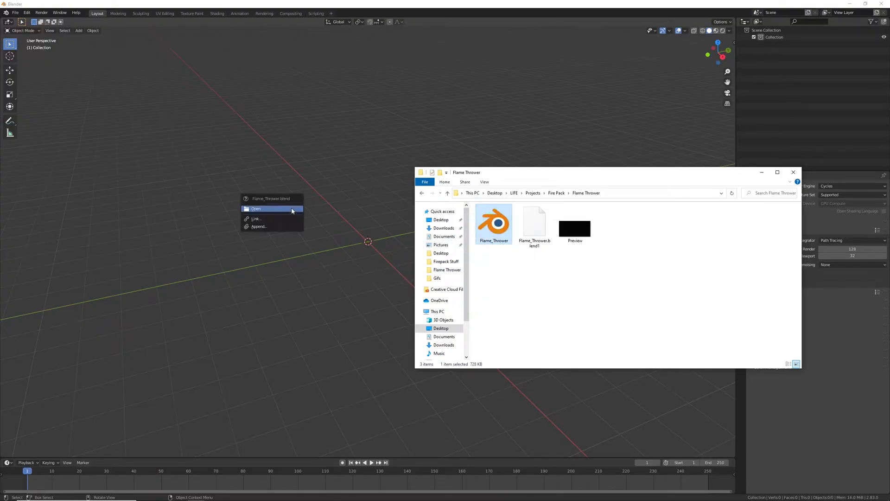
{"action": "left_click", "coordinate": [255, 226]}
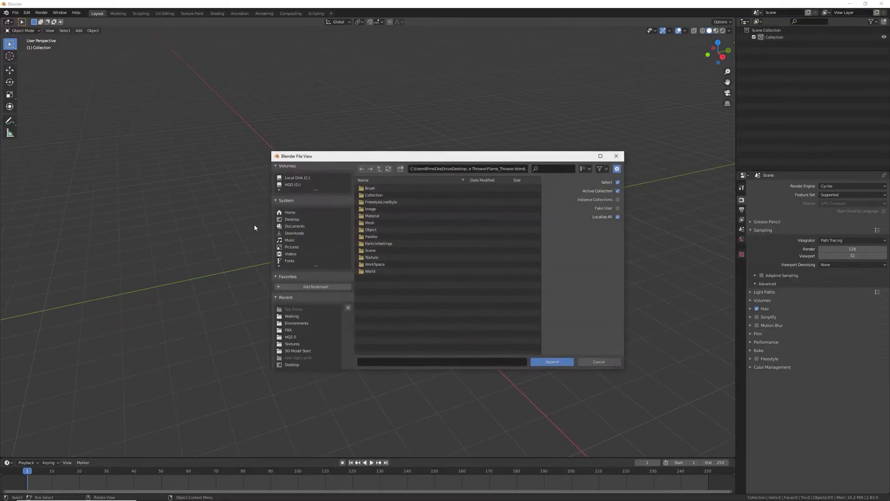
{"action": "double_click", "coordinate": [386, 195]}
{"action": "double_click", "coordinate": [374, 195]}
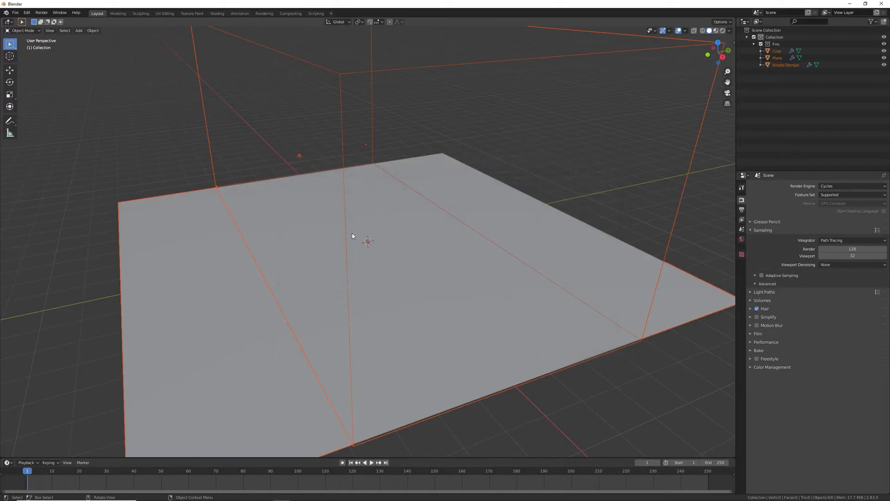
Play the animation and examine the particle stream inside the smoke domain from several angles, then stop playback
{"action": "middle_click_drag", "start_coordinate": [304, 244], "coordinate": [397, 231]}
{"action": "scroll", "coordinate": [398, 229], "scroll_direction": "down", "scroll_amount": 2}
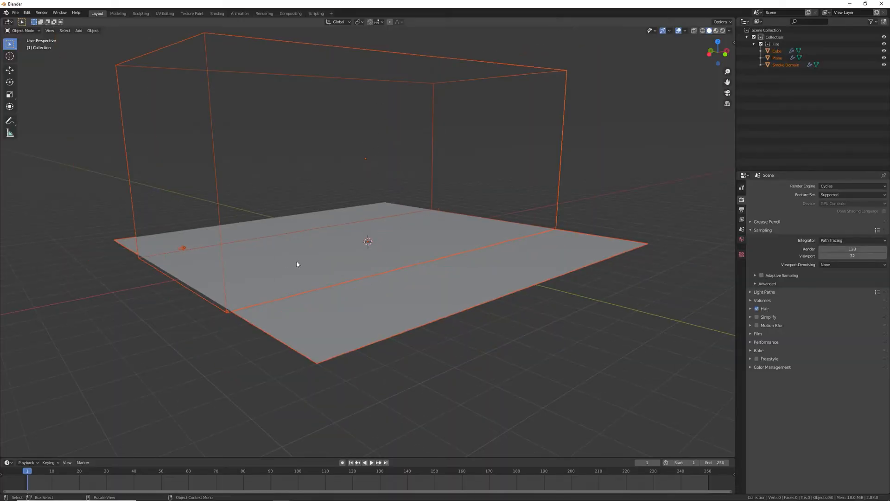
{"action": "middle_click_drag", "start_coordinate": [195, 247], "coordinate": [190, 241]}
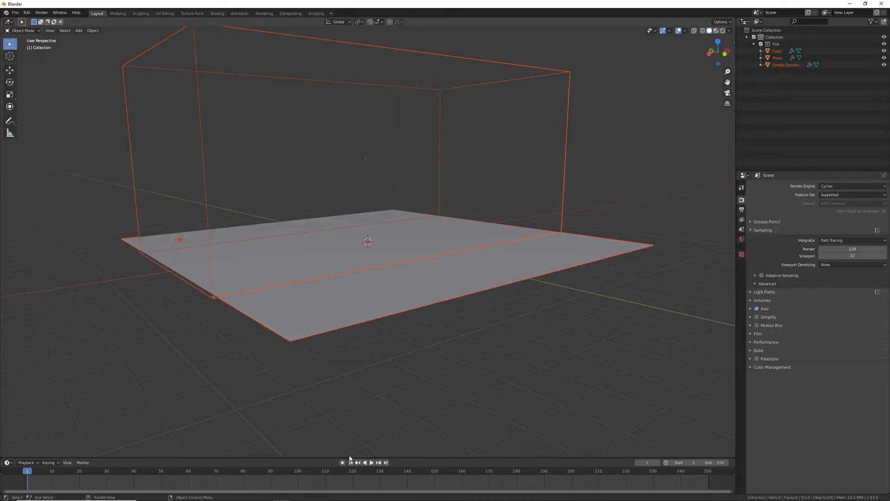
{"action": "middle_click_drag", "start_coordinate": [407, 374], "coordinate": [392, 411]}
{"action": "key", "text": "space"}
{"action": "middle_click_drag", "start_coordinate": [436, 370], "coordinate": [400, 316]}
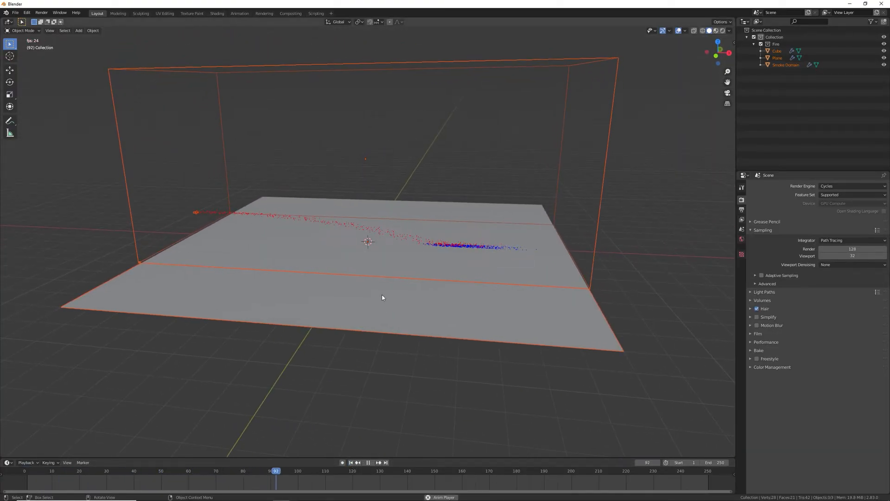
{"action": "middle_click_drag", "start_coordinate": [358, 269], "coordinate": [284, 281]}
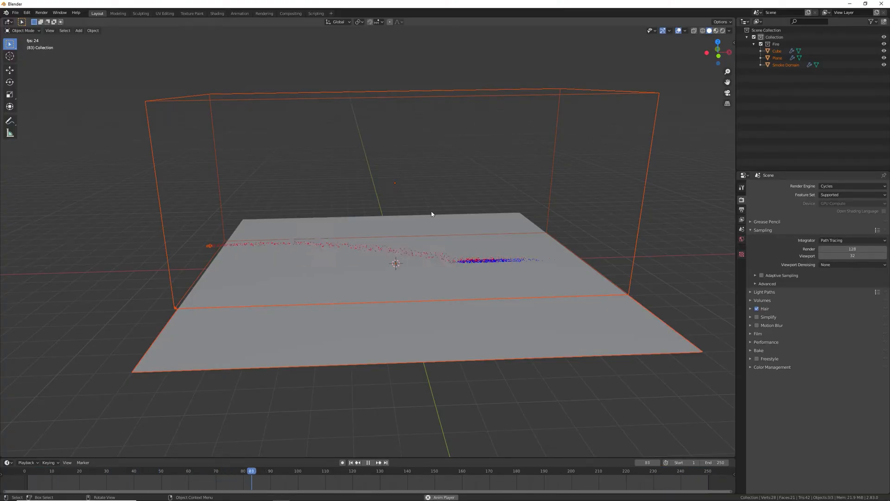
{"action": "middle_click_drag", "start_coordinate": [398, 386], "coordinate": [380, 348]}
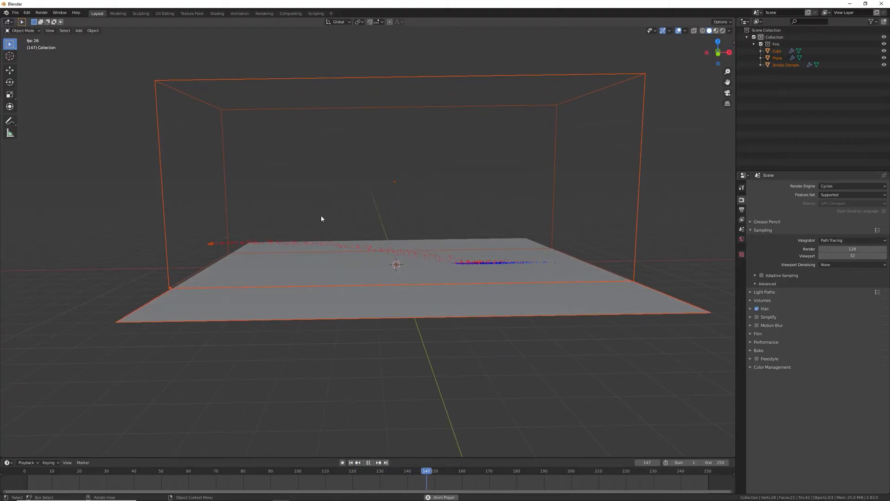
{"action": "scroll", "coordinate": [428, 327], "scroll_direction": "up", "scroll_amount": 2}
{"action": "scroll", "coordinate": [459, 256], "scroll_direction": "down", "scroll_amount": 1}
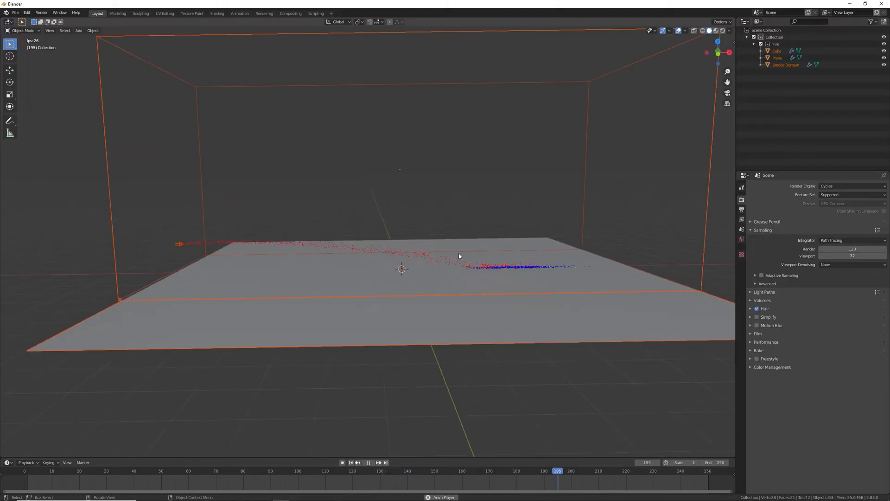
{"action": "scroll", "coordinate": [463, 259], "scroll_direction": "down", "scroll_amount": 1}
{"action": "middle_click_drag", "start_coordinate": [474, 247], "coordinate": [453, 277], "text": "shift"}
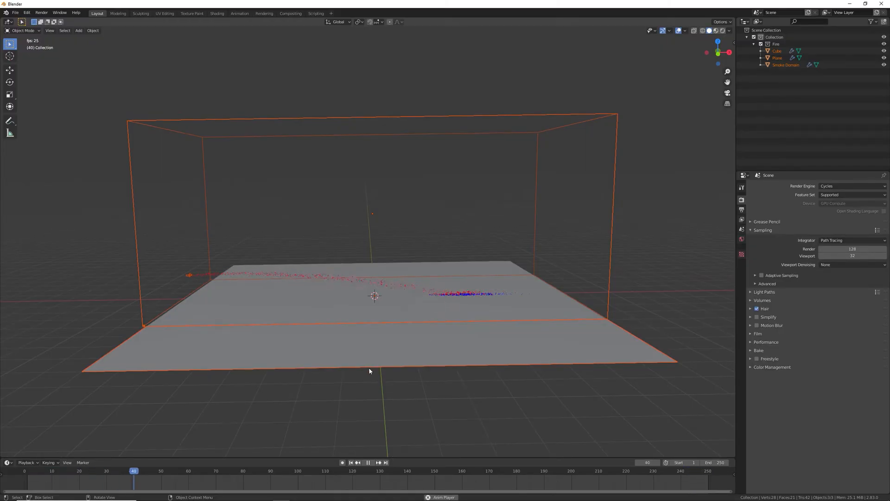
{"action": "key", "text": "Escape"}
Select the Smoke Domain and bake its entire gas simulation from the physics cache settings
{"action": "left_click", "coordinate": [633, 227]}
{"action": "left_click", "coordinate": [613, 218]}
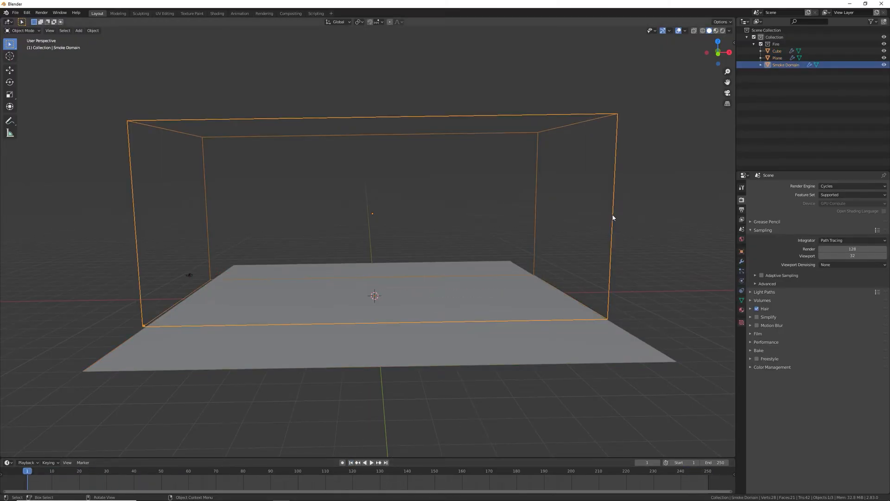
{"action": "left_click", "coordinate": [741, 281]}
{"action": "scroll", "coordinate": [763, 281], "scroll_direction": "down", "scroll_amount": 3}
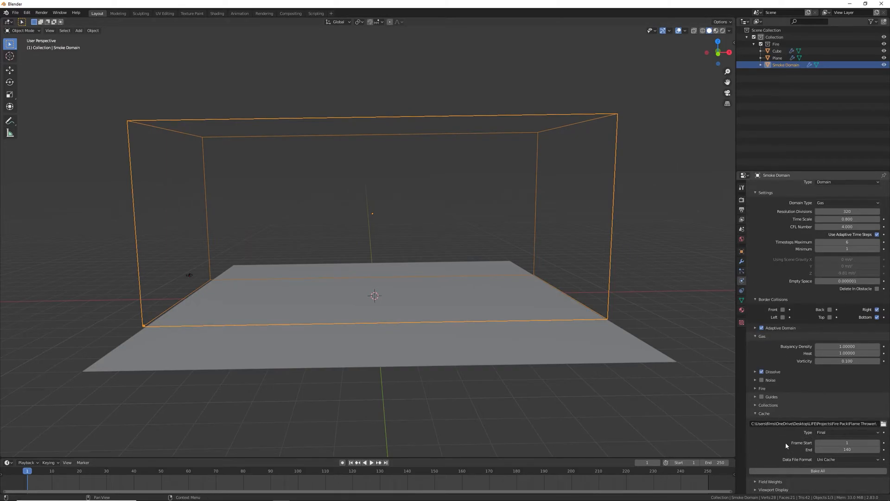
{"action": "left_click", "coordinate": [818, 471]}
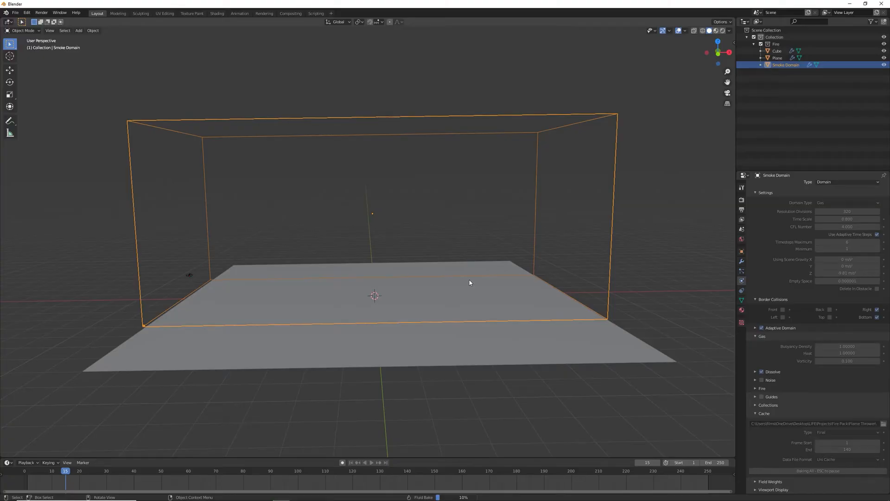
{"action": "key", "text": "Escape"}
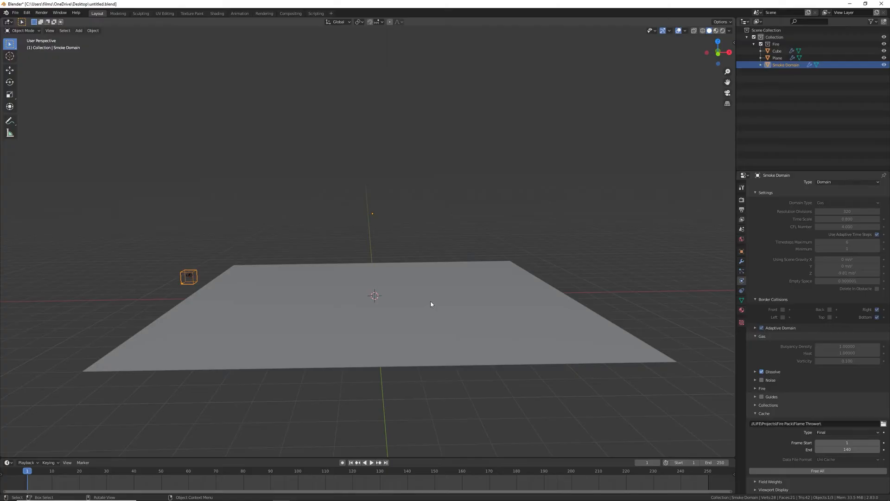
Play the baked simulation, stop at frame 39, and show the fire in rendered shading with viewport overlays hidden
{"action": "key", "text": "space"}
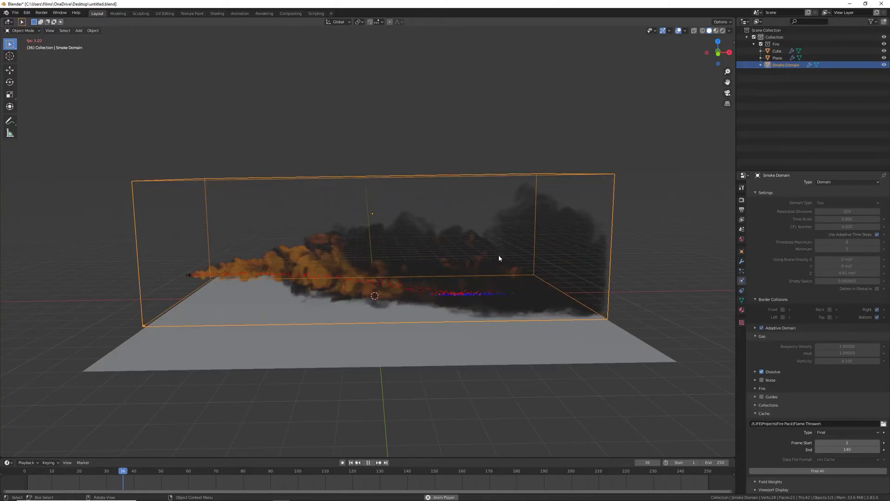
{"action": "key", "text": "space"}
{"action": "mouse_move", "coordinate": [333, 245]}
{"action": "middle_mouse_down"}
{"action": "mouse_move", "coordinate": [467, 254]}
{"action": "mouse_move", "coordinate": [364, 277]}
{"action": "mouse_move", "coordinate": [207, 235]}
{"action": "mouse_move", "coordinate": [477, 260]}
{"action": "mouse_move", "coordinate": [314, 264]}
{"action": "mouse_move", "coordinate": [312, 275]}
{"action": "mouse_move", "coordinate": [324, 272]}
{"action": "middle_mouse_up"}
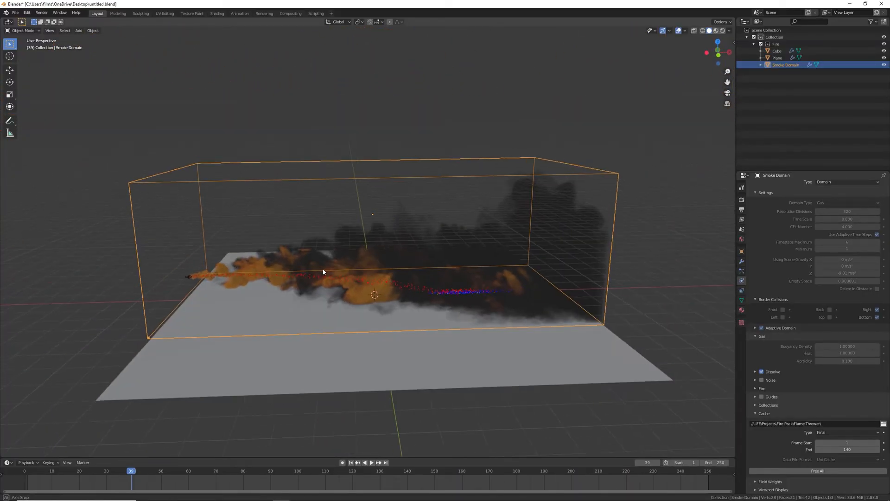
{"action": "left_click", "coordinate": [722, 31]}
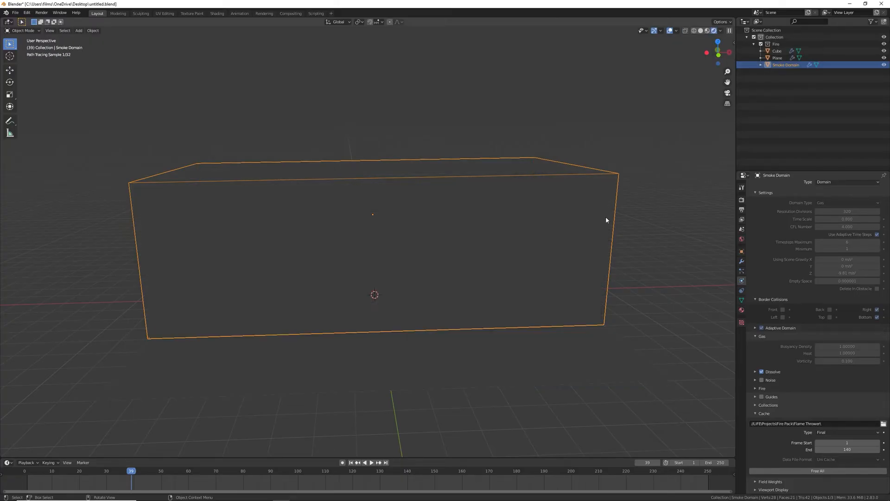
{"action": "left_click", "coordinate": [670, 32]}
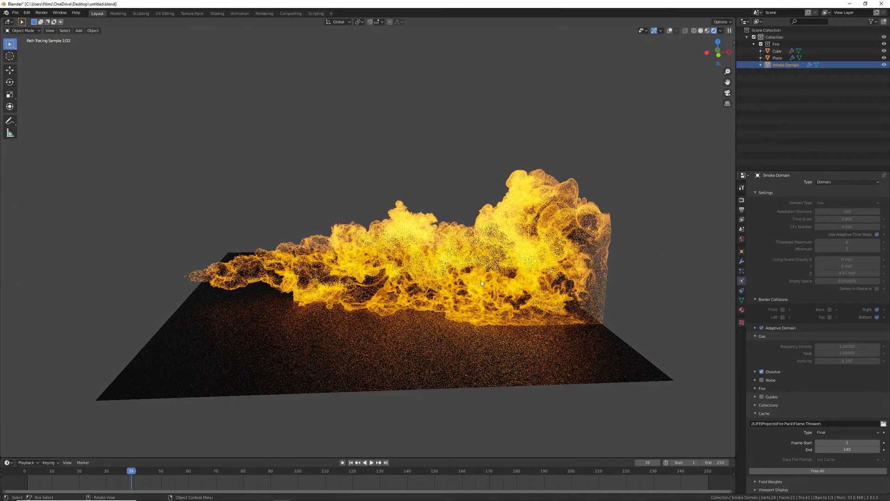
Set the world background color to black
{"action": "left_click", "coordinate": [742, 240]}
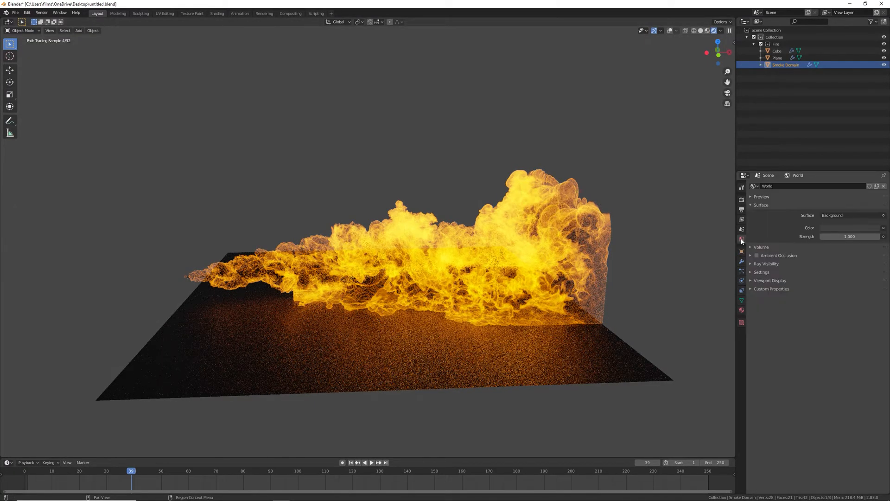
{"action": "left_click", "coordinate": [826, 229]}
{"action": "left_click_drag", "start_coordinate": [876, 168], "coordinate": [875, 182]}
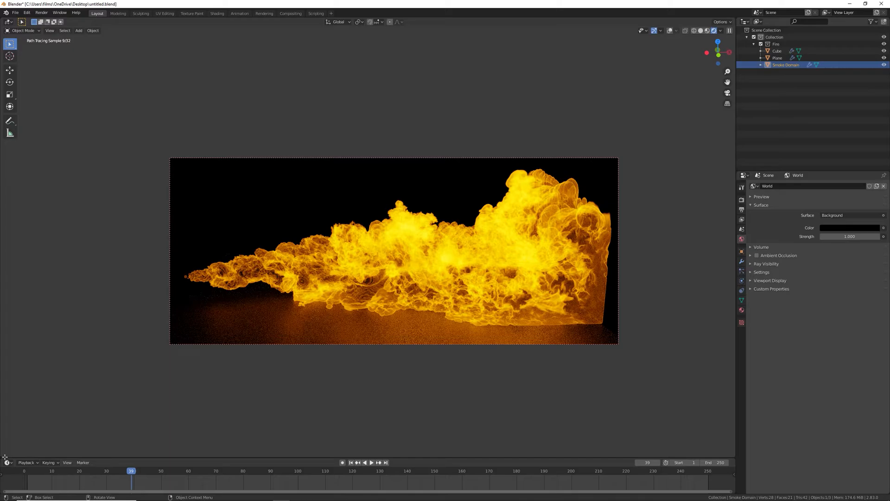
Split off an area beneath the 3D viewport, make it a Shader Editor, and enlarge it by shrinking the timeline
{"action": "left_click_drag", "start_coordinate": [13, 416], "coordinate": [13, 375]}
{"action": "left_click", "coordinate": [8, 378]}
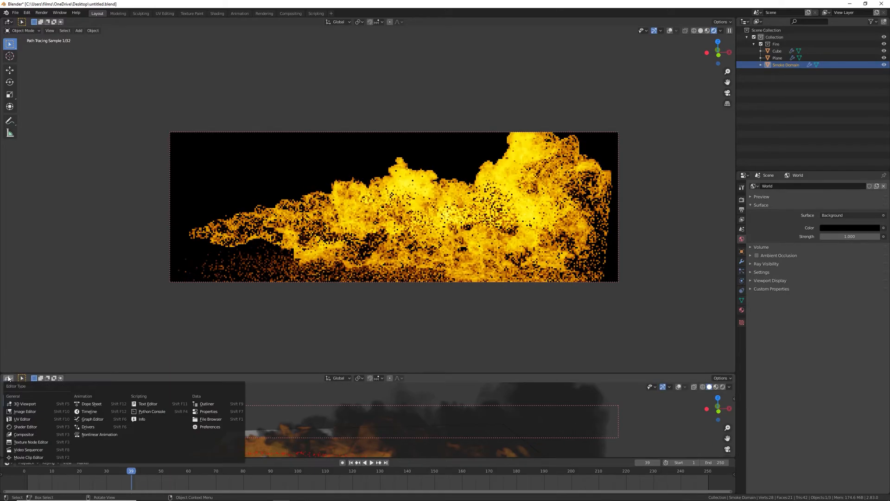
{"action": "left_click", "coordinate": [27, 427]}
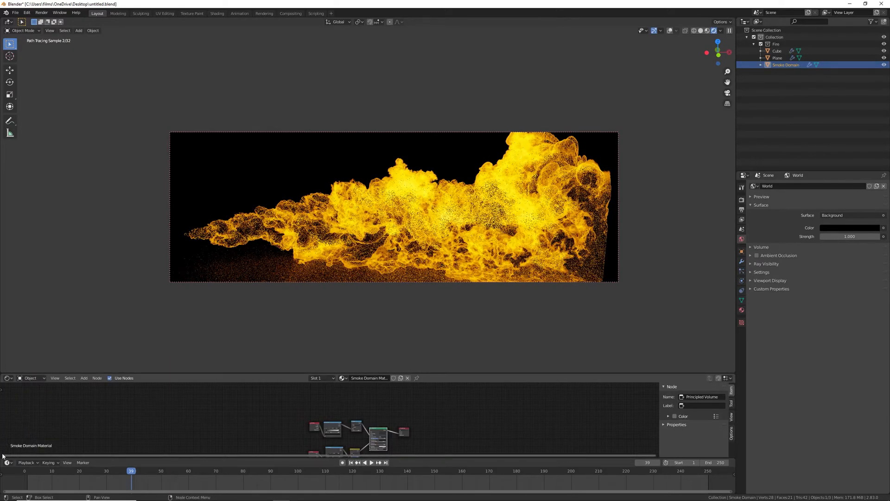
{"action": "left_click_drag", "start_coordinate": [5, 458], "coordinate": [4, 472]}
Set the density Multiply node's value to 120 and move the black stop of the density ColorRamp to position 0.055
{"action": "scroll", "coordinate": [337, 437], "scroll_direction": "up", "scroll_amount": 3}
{"action": "middle_click_drag", "start_coordinate": [474, 459], "coordinate": [455, 437]}
{"action": "scroll", "coordinate": [452, 436], "scroll_direction": "up", "scroll_amount": 2}
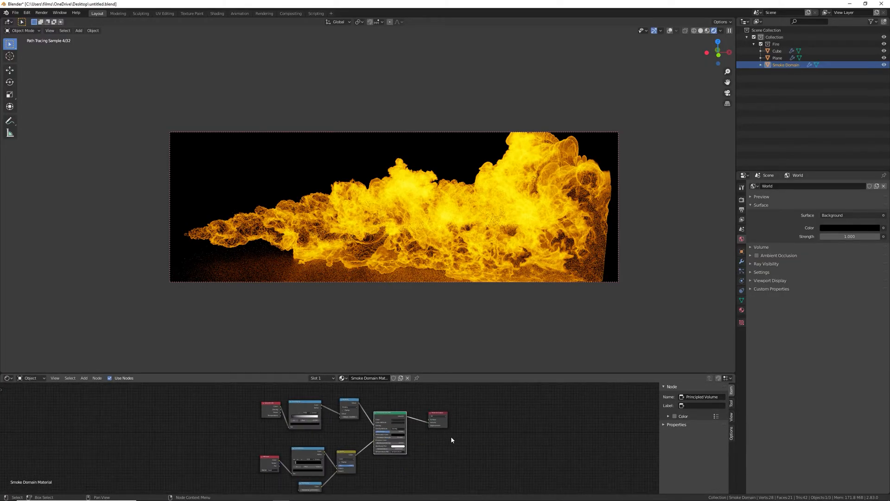
{"action": "scroll", "coordinate": [446, 434], "scroll_direction": "up", "scroll_amount": 1}
{"action": "middle_click_drag", "start_coordinate": [447, 435], "coordinate": [449, 427]}
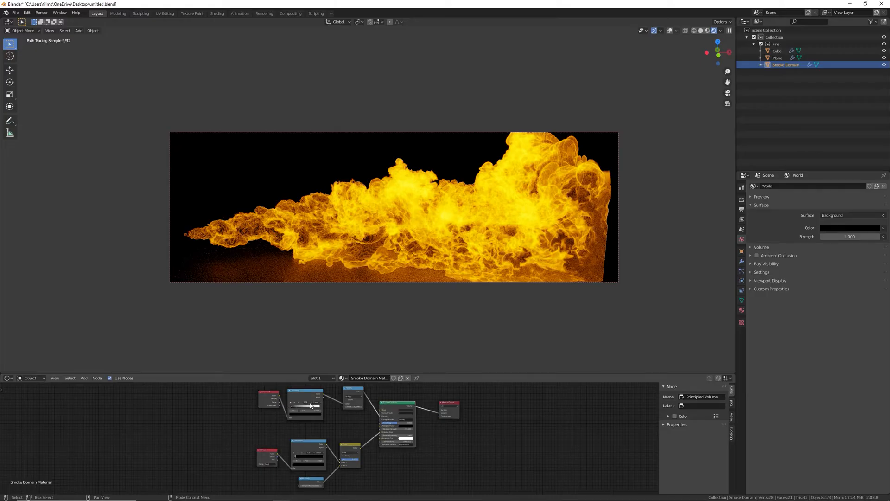
{"action": "scroll", "coordinate": [326, 413], "scroll_direction": "up", "scroll_amount": 8}
{"action": "middle_click_drag", "start_coordinate": [344, 411], "coordinate": [354, 496]}
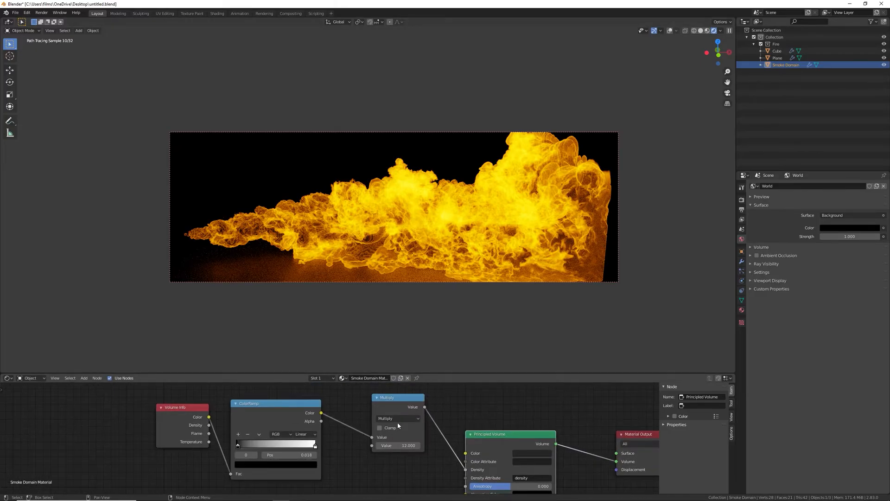
{"action": "middle_click_drag", "start_coordinate": [354, 446], "coordinate": [349, 443]}
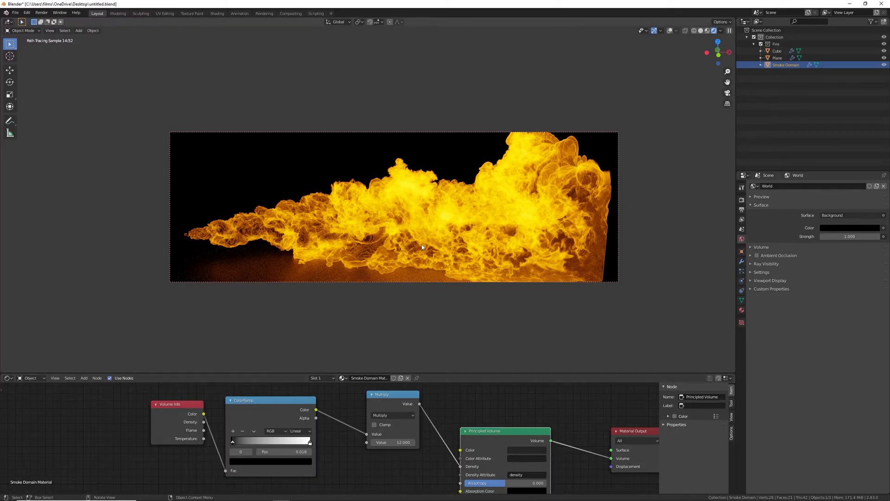
{"action": "left_click", "coordinate": [394, 442]}
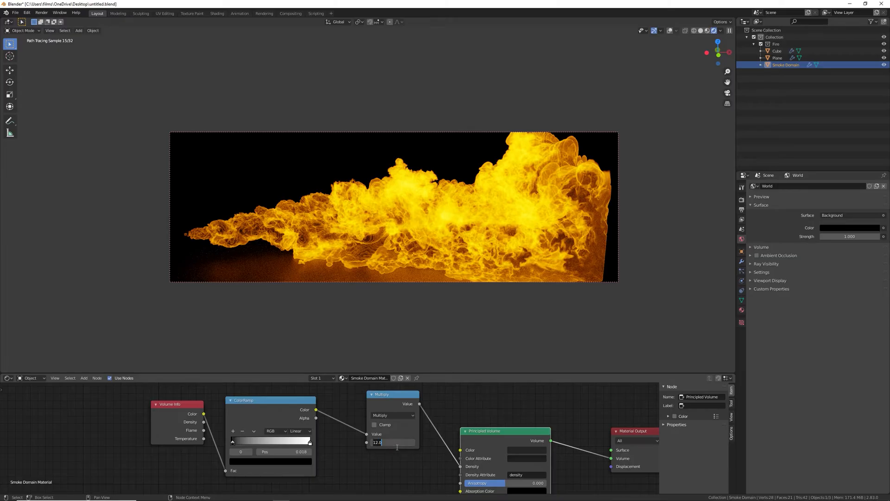
{"action": "key", "text": "Return"}
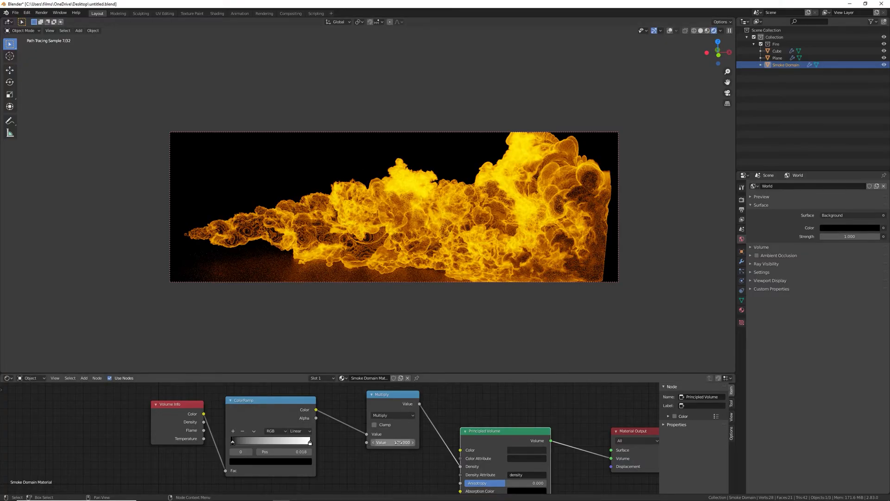
{"action": "mouse_move", "coordinate": [232, 446]}
{"action": "left_mouse_down"}
{"action": "mouse_move", "coordinate": [272, 445]}
{"action": "mouse_move", "coordinate": [235, 443]}
{"action": "left_mouse_up"}
Try a temperature of 1250 on the Blackbody node that drives the fire's emission color
{"action": "scroll", "coordinate": [371, 459], "scroll_direction": "down", "scroll_amount": 3}
{"action": "middle_click_drag", "start_coordinate": [376, 465], "coordinate": [371, 359]}
{"action": "scroll", "coordinate": [335, 463], "scroll_direction": "up", "scroll_amount": 2}
{"action": "middle_click_drag", "start_coordinate": [335, 462], "coordinate": [339, 452]}
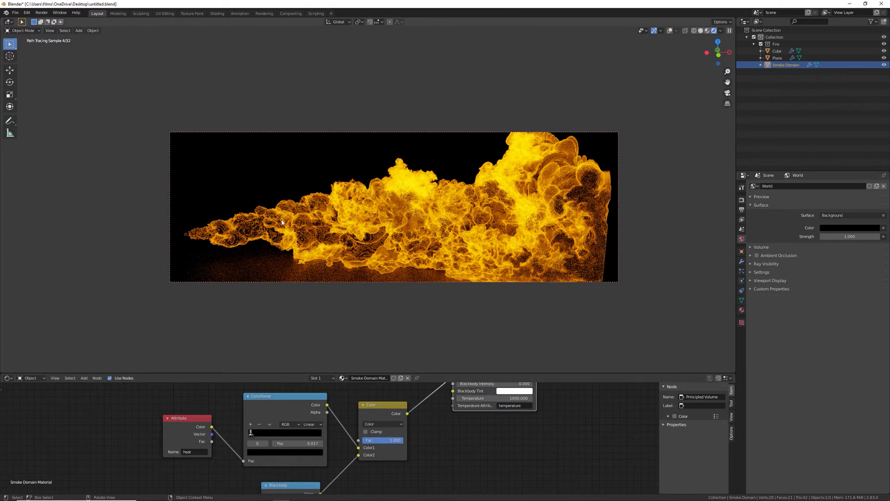
{"action": "scroll", "coordinate": [320, 445], "scroll_direction": "up", "scroll_amount": 2}
{"action": "middle_click_drag", "start_coordinate": [310, 450], "coordinate": [302, 404]}
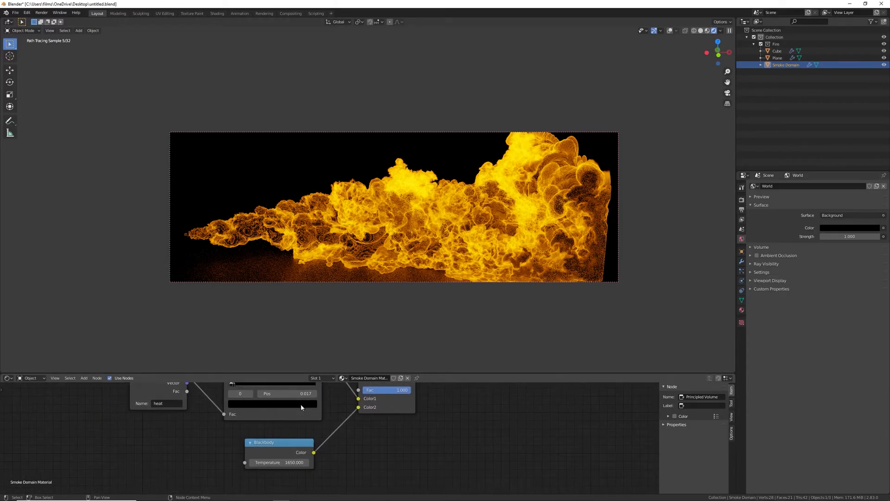
{"action": "left_click", "coordinate": [275, 465]}
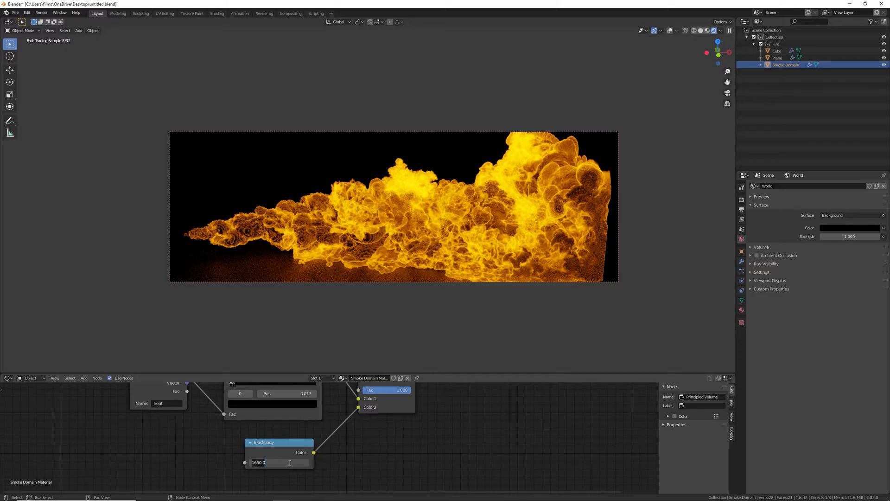
{"action": "type", "text": "1250"}
{"action": "key", "text": "Return"}
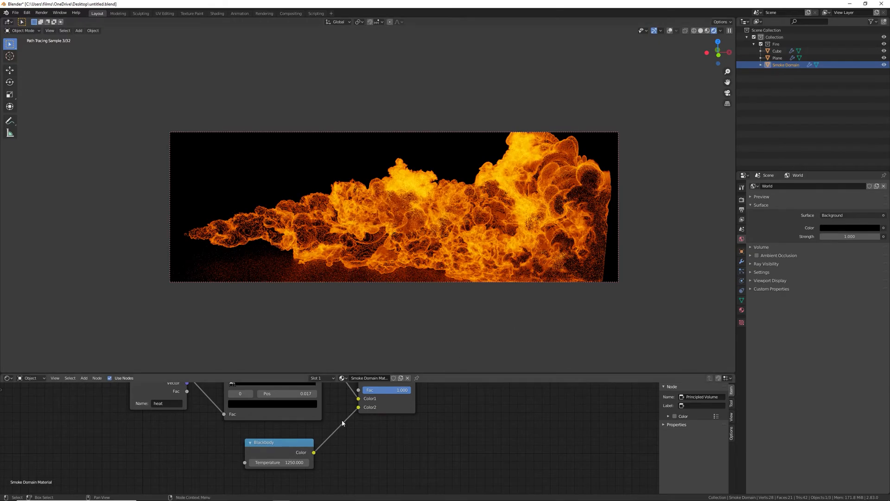
Try a temperature of 2000 on the Blackbody node
{"action": "left_click", "coordinate": [284, 463]}
{"action": "type", "text": "2"}
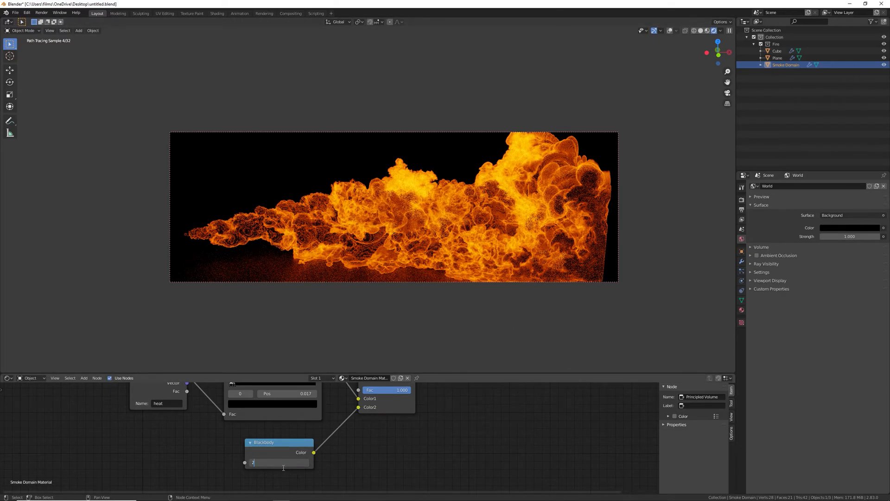
{"action": "type", "text": "000"}
{"action": "key", "text": "Return"}
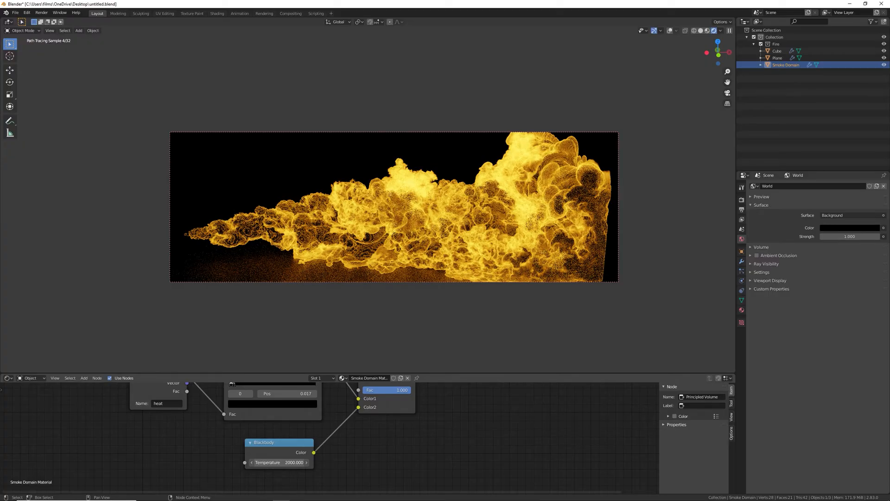
Set the Blackbody node's temperature to 1500
{"action": "left_click", "coordinate": [293, 465]}
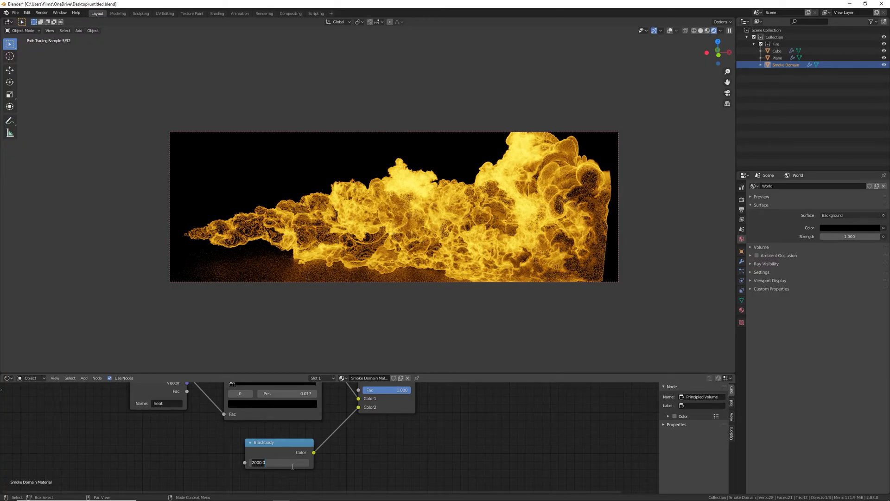
{"action": "type", "text": "1500"}
{"action": "key", "text": "Return"}
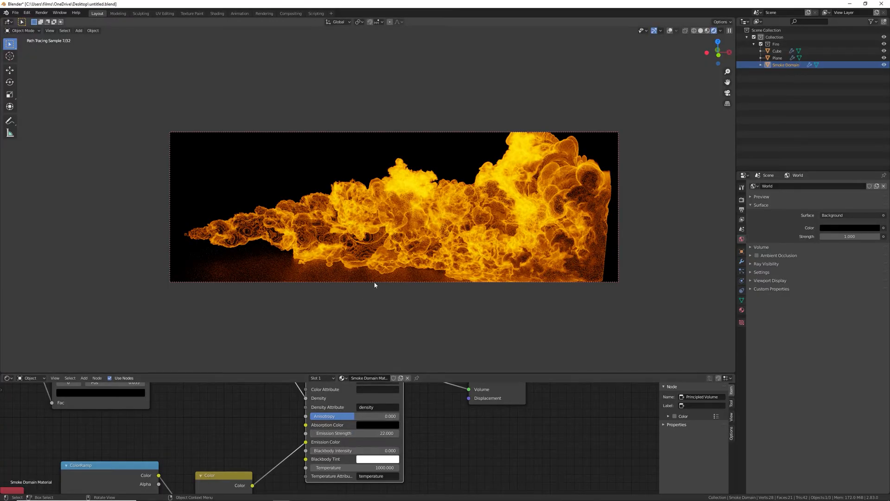
Try emission strengths of 0 and 1 on the Principled Volume node
{"action": "left_click", "coordinate": [343, 433]}
{"action": "type", "text": "0"}
{"action": "key", "text": "Return"}
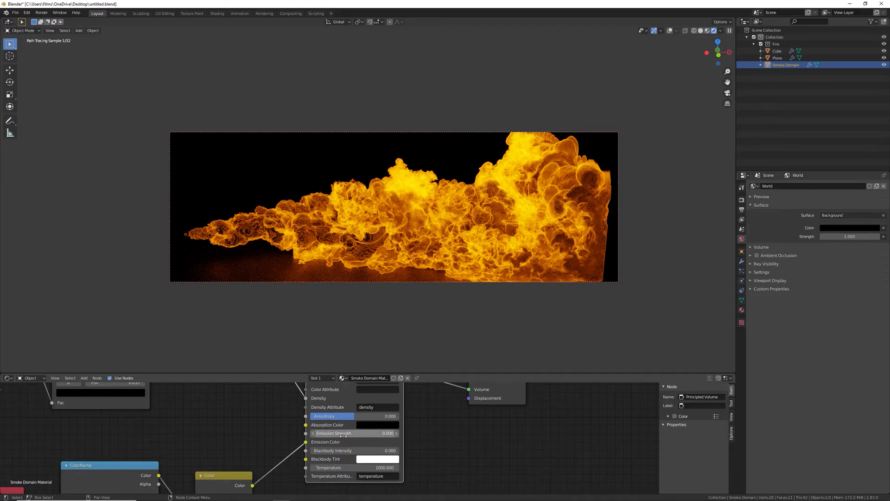
{"action": "left_click", "coordinate": [344, 434]}
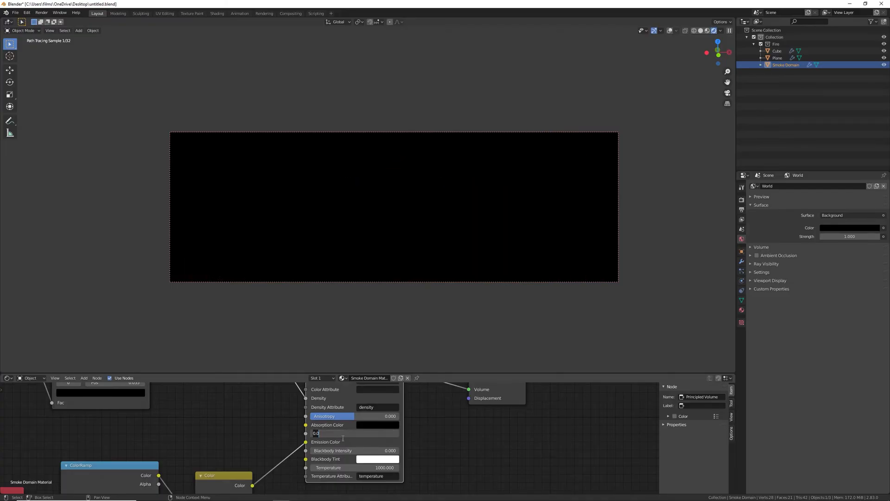
{"action": "type", "text": "1"}
{"action": "key", "text": "Return"}
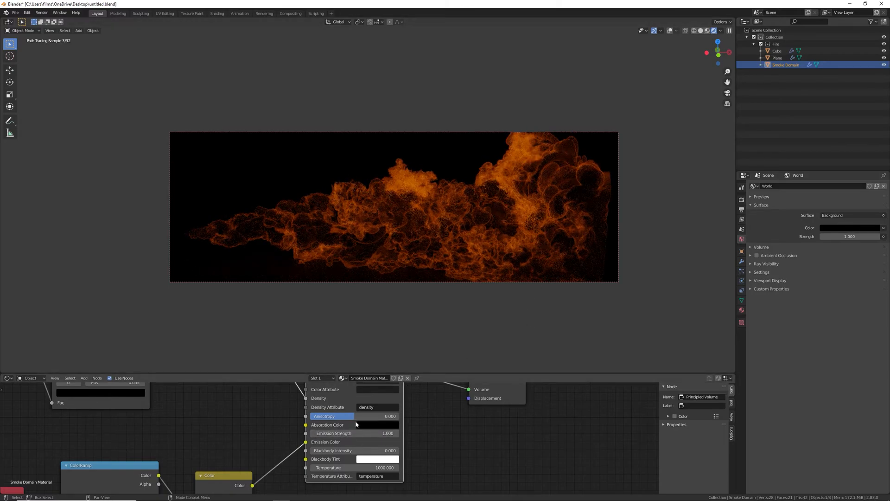
Set the Principled Volume node's emission strength to 15
{"action": "left_click", "coordinate": [354, 434]}
{"action": "type", "text": "15"}
{"action": "key", "text": "Return"}
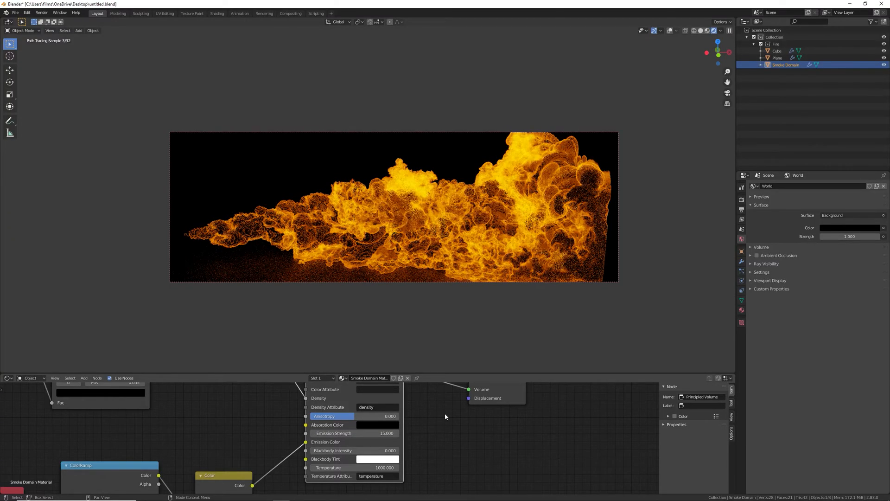
Adjust the Principled Volume node's base smoke color to a dark shade
{"action": "middle_click_drag", "start_coordinate": [445, 415], "coordinate": [444, 447]}
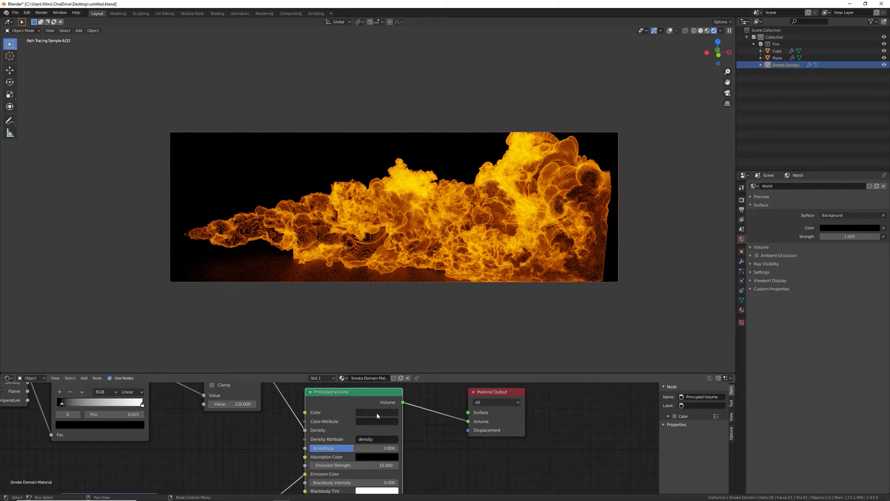
{"action": "left_click", "coordinate": [377, 412]}
{"action": "left_click", "coordinate": [426, 351]}
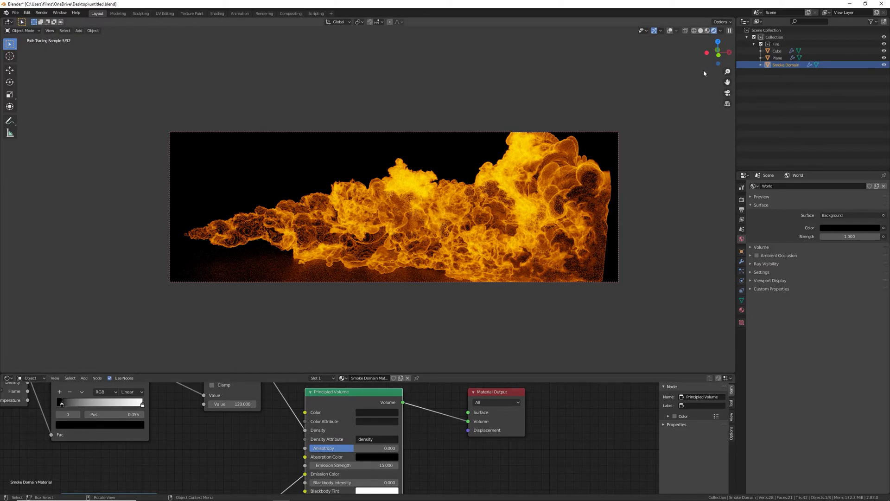
Examine the flame thrower fire from other angles and display the Smoke Domain's physics settings
{"action": "middle_click_drag", "start_coordinate": [644, 128], "coordinate": [595, 151]}
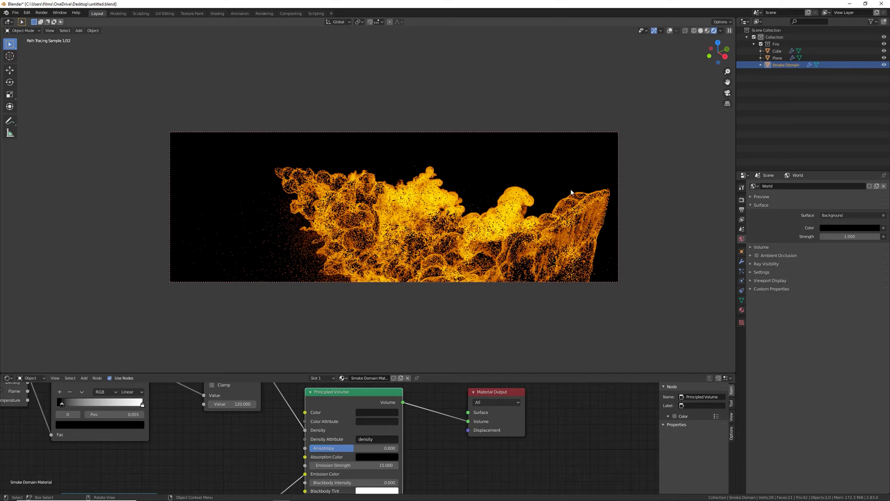
{"action": "middle_click_drag", "start_coordinate": [580, 188], "coordinate": [486, 191]}
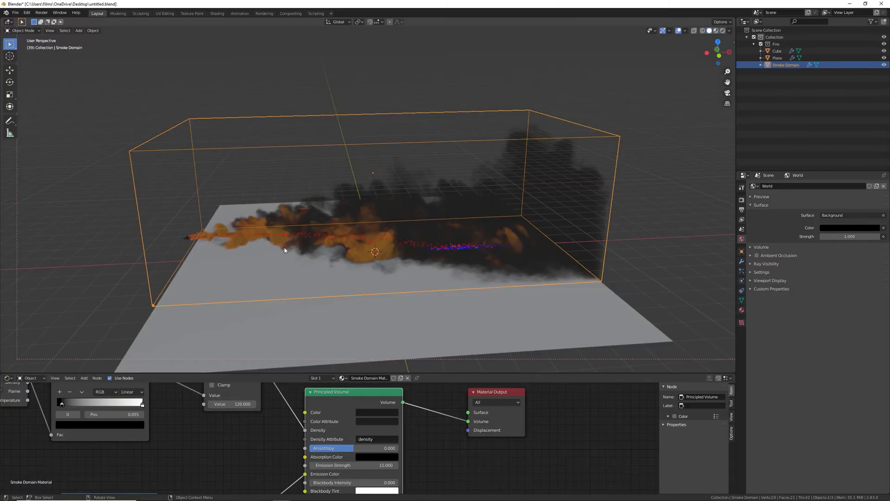
{"action": "left_click", "coordinate": [742, 281]}
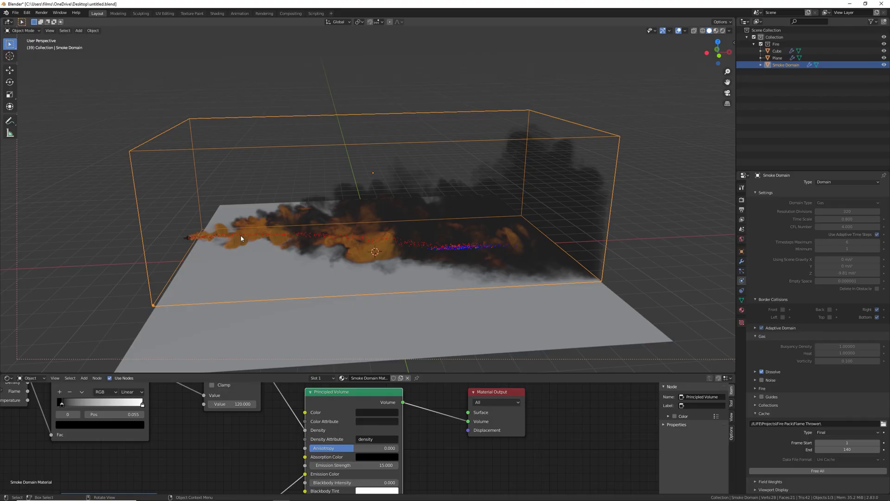
{"action": "middle_click_drag", "start_coordinate": [241, 238], "coordinate": [443, 252]}
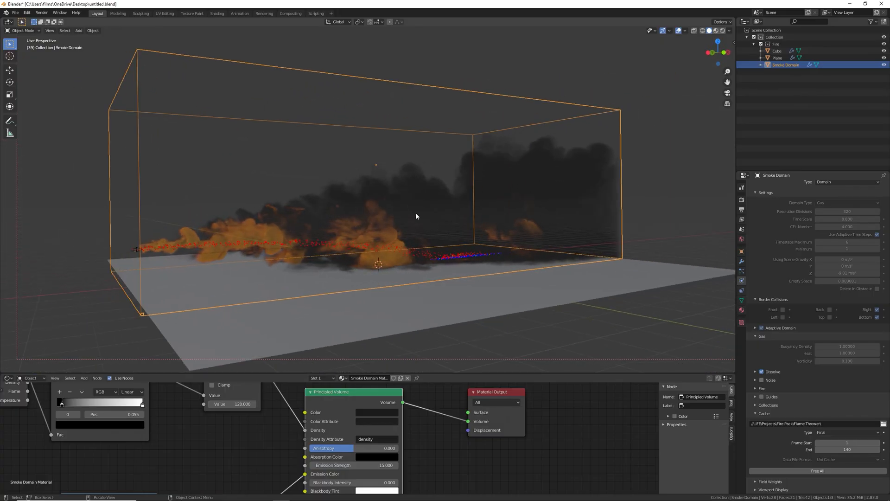